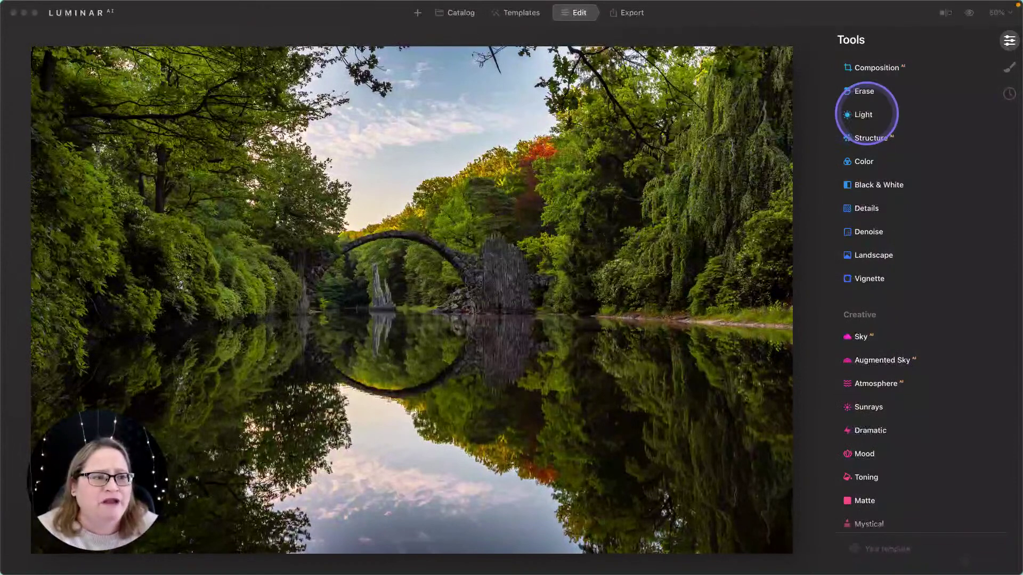
Set custom white balance from the grey rock pillar (Temperature 1, Tint 18), Highlights -67, Shadows 10
left_click(863, 115)
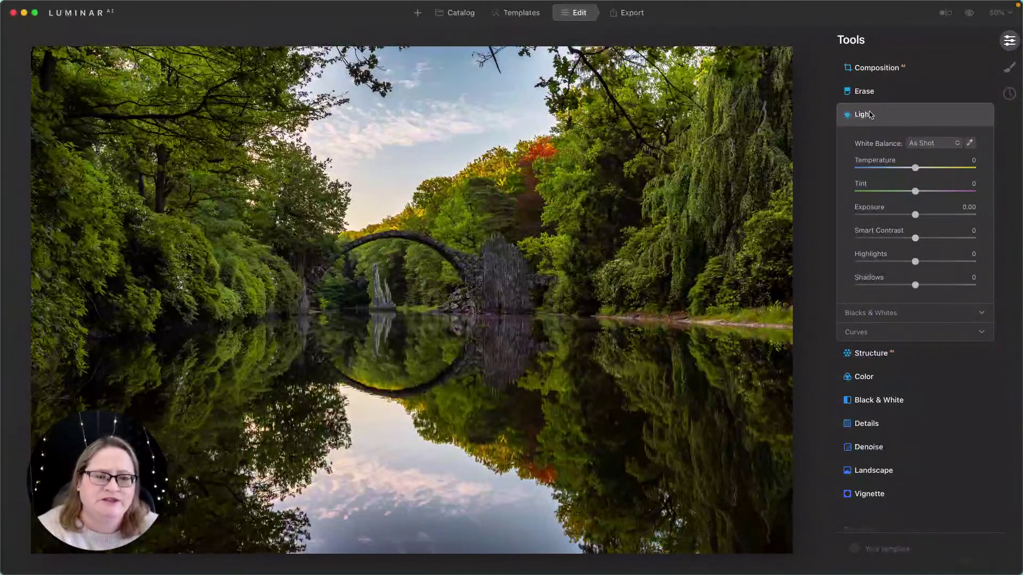
scroll(869, 115, "up", 2)
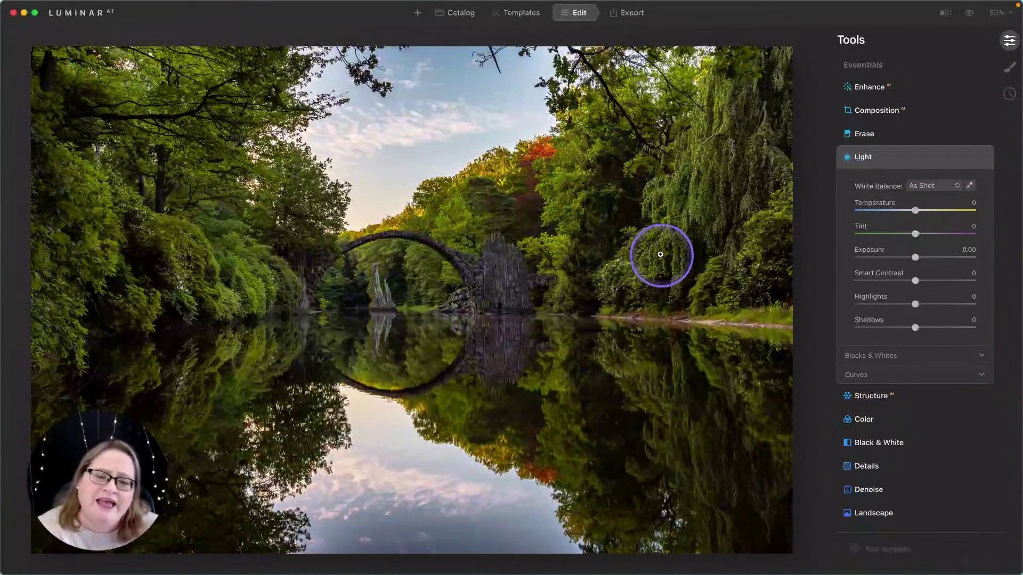
scroll(970, 186, "down", 1)
left_click(970, 185)
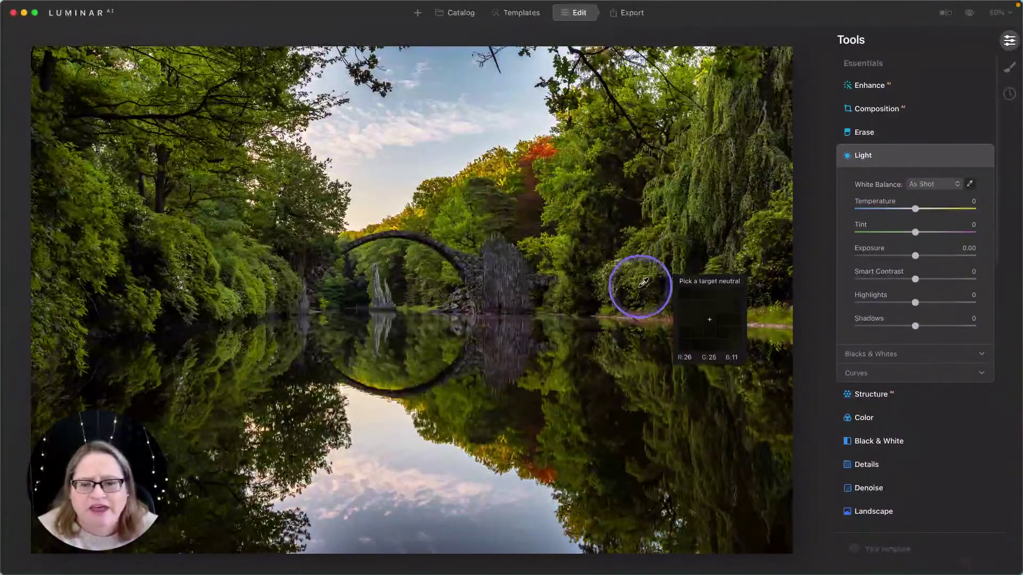
left_click(384, 281)
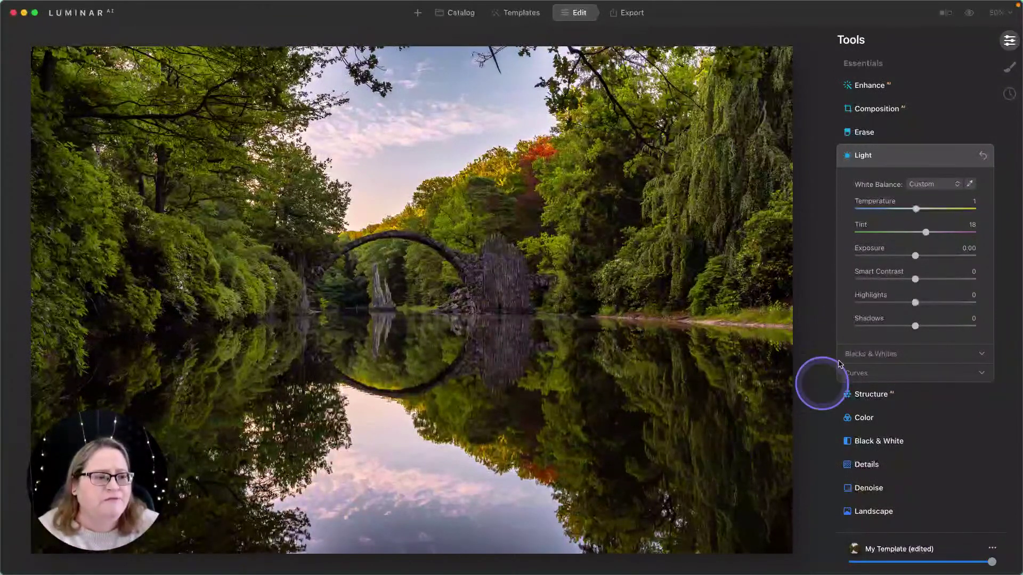
left_click_drag(915, 304, 876, 302)
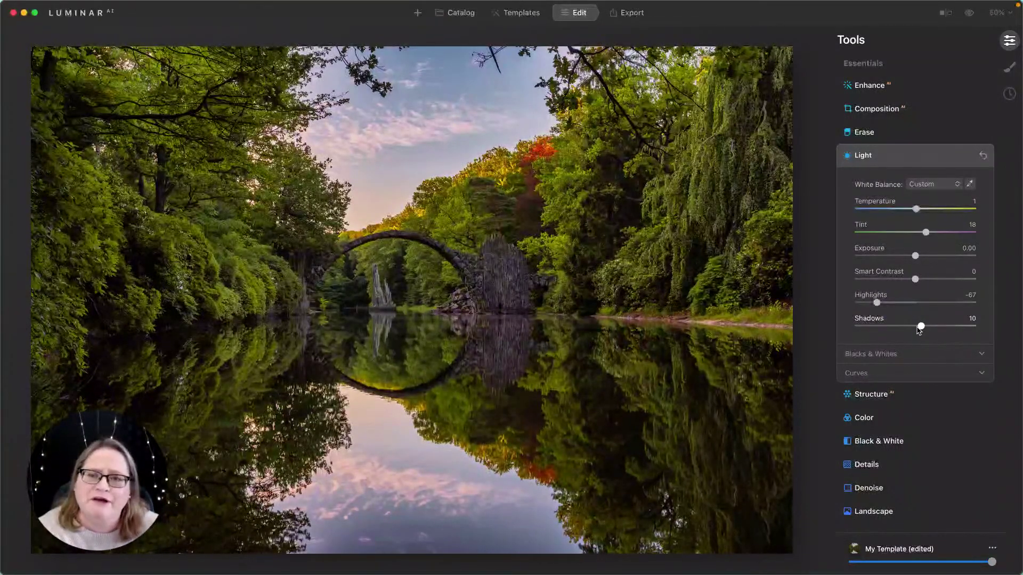
Check the branches at 100% zoom and enable Optics Defringe, leaving distortion and devignette at 0
left_click(281, 131)
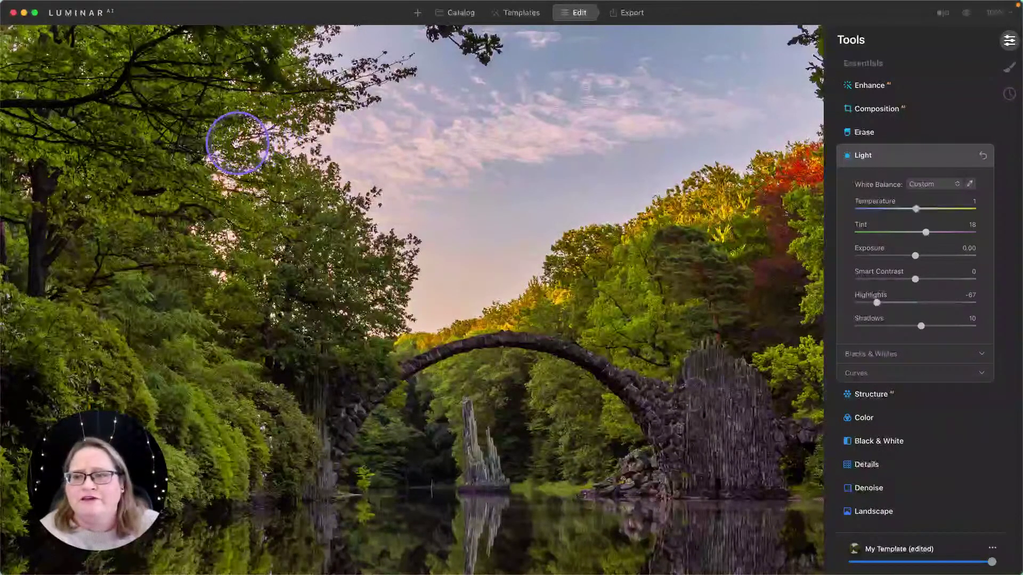
scroll(855, 442, "down", 15)
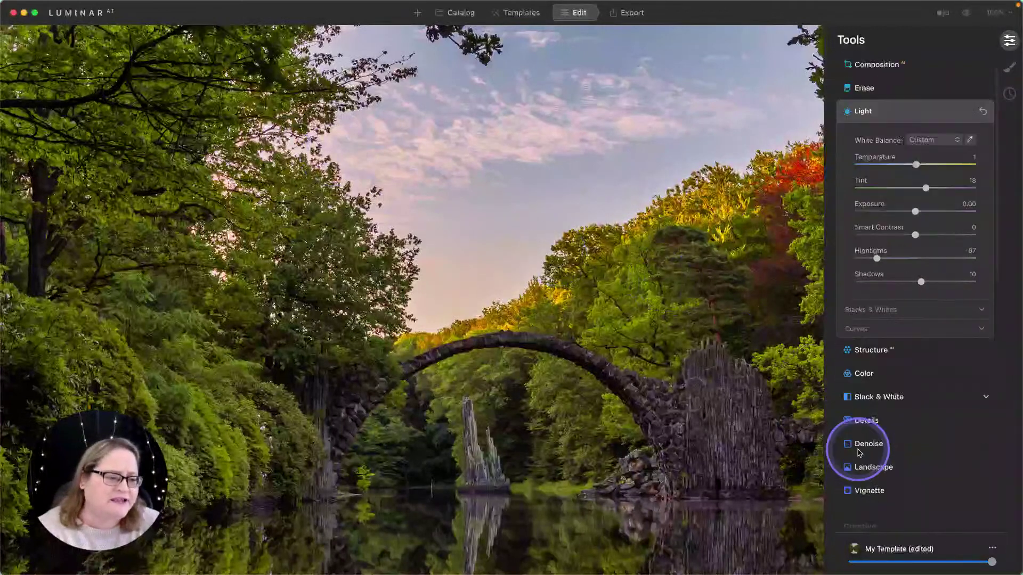
left_click(864, 406)
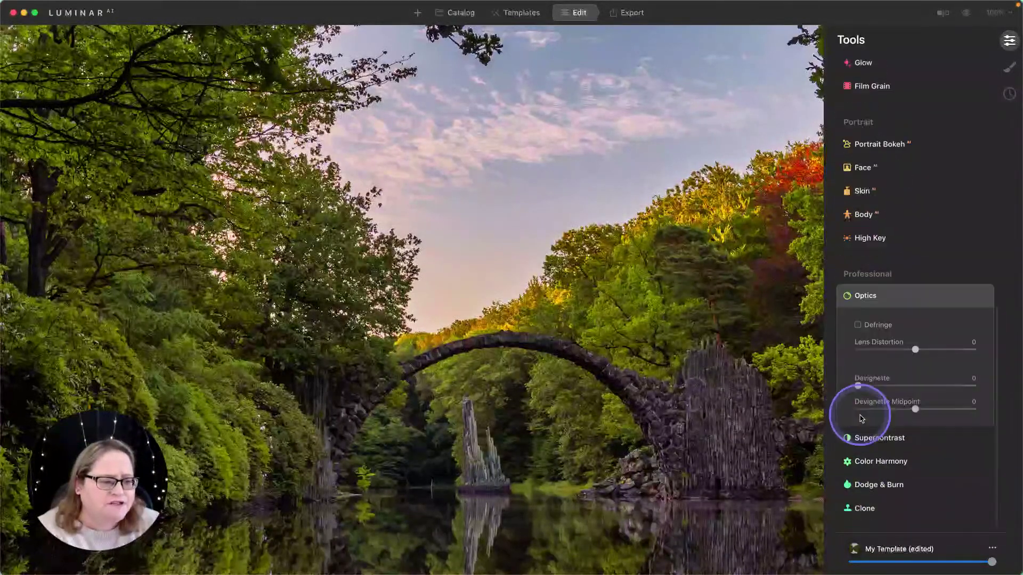
left_click(859, 323)
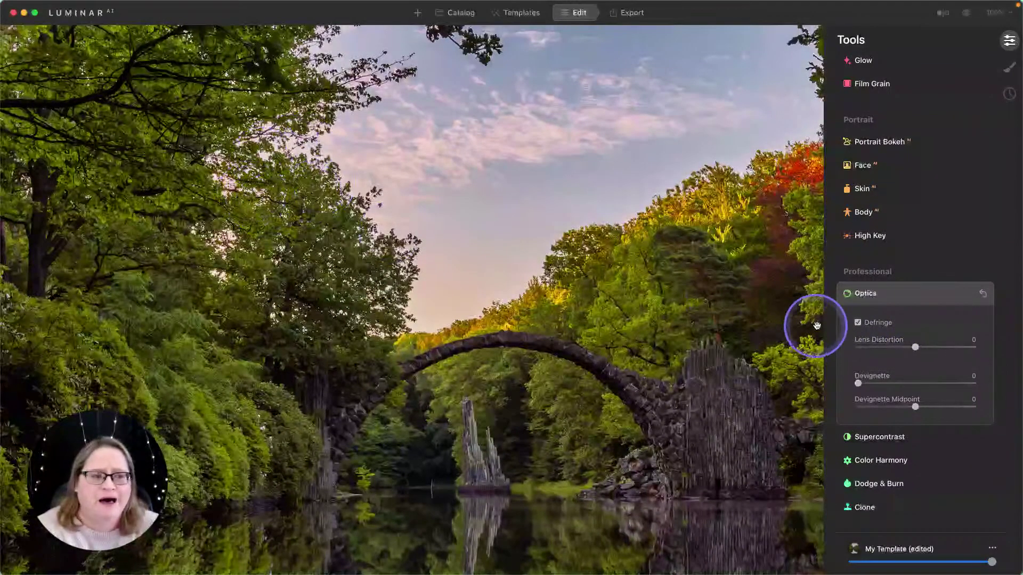
key("super+minus")
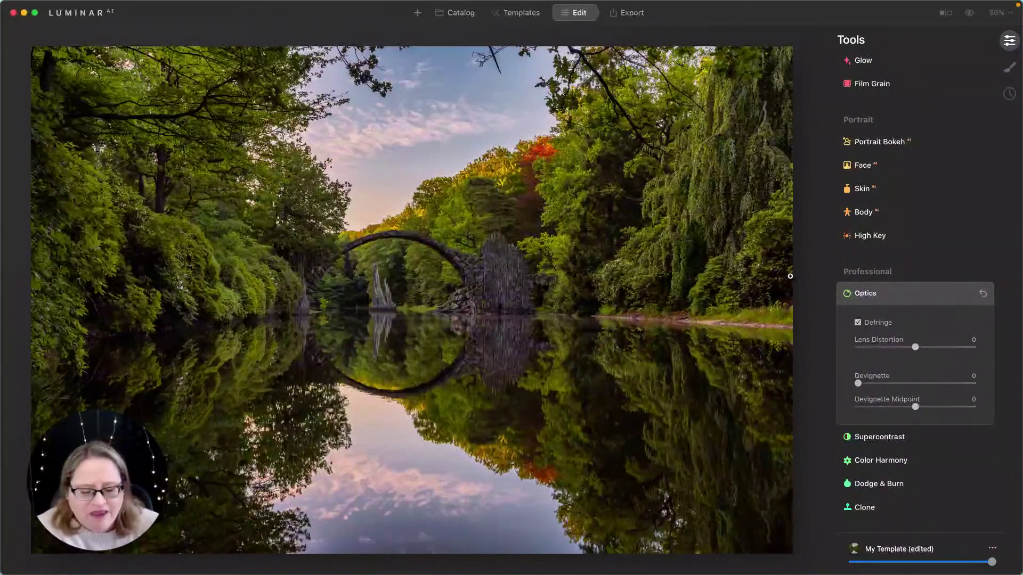
scroll(916, 250, "up", 10)
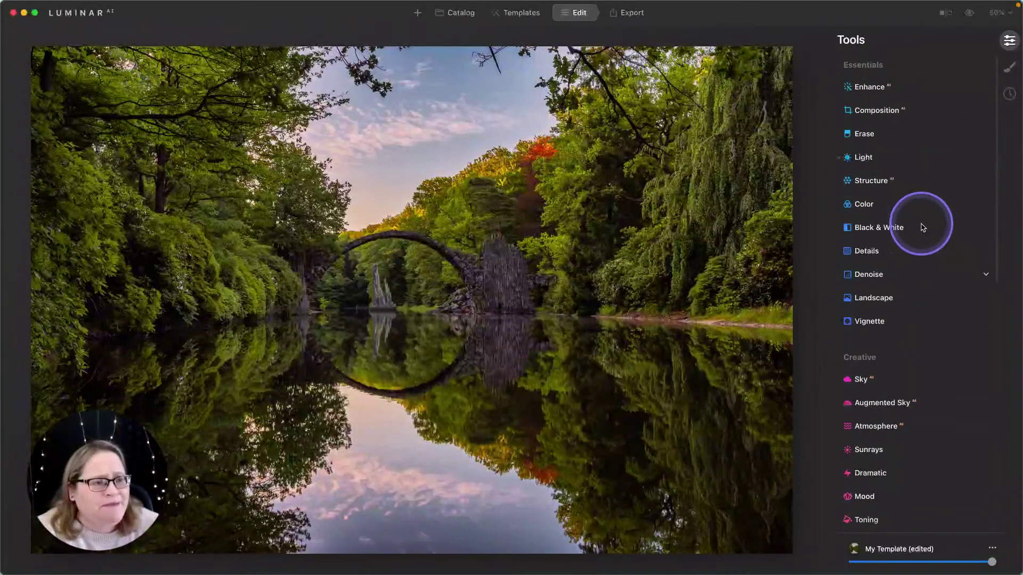
In the Color tool's HSL Hue mode, shift the Green hue to 10
left_click(862, 204)
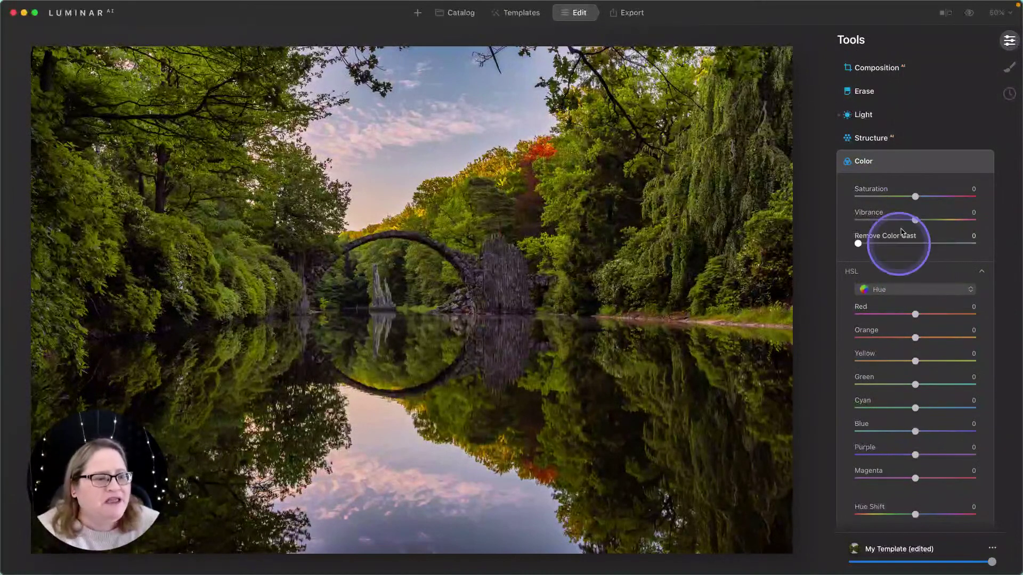
left_click(861, 276)
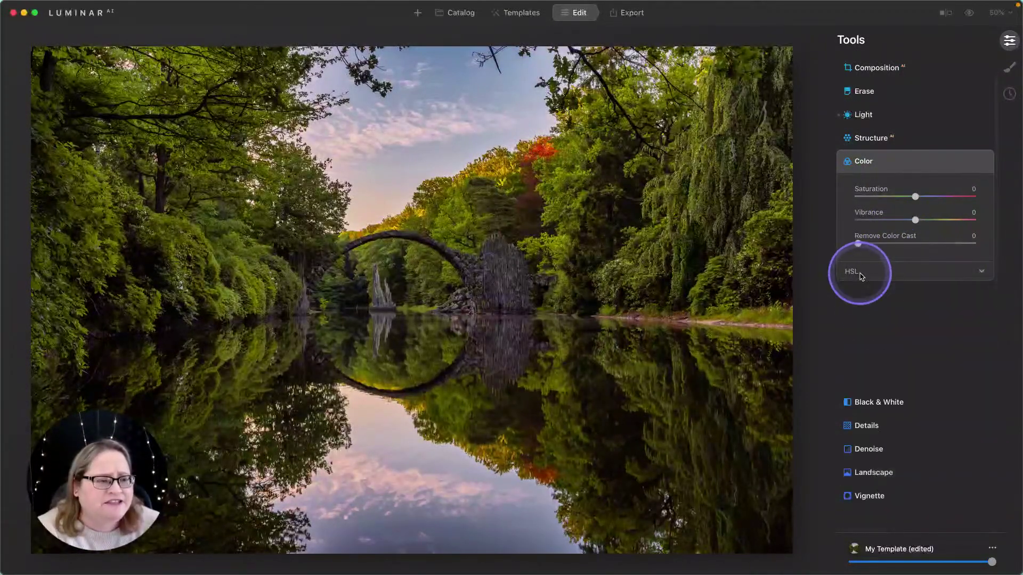
left_click(983, 273)
scroll(885, 363, "down", 3)
left_click(903, 202)
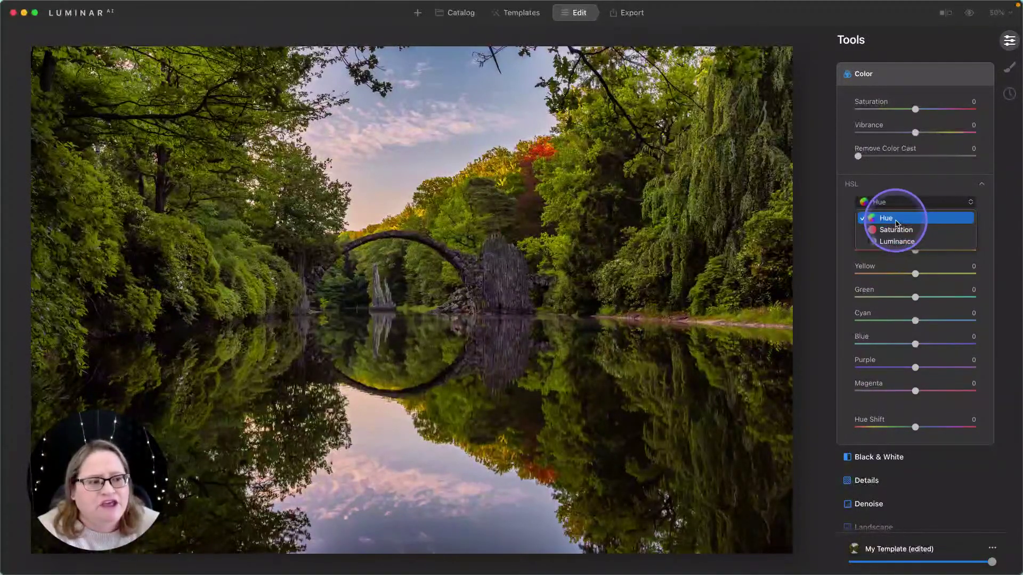
left_click(856, 272)
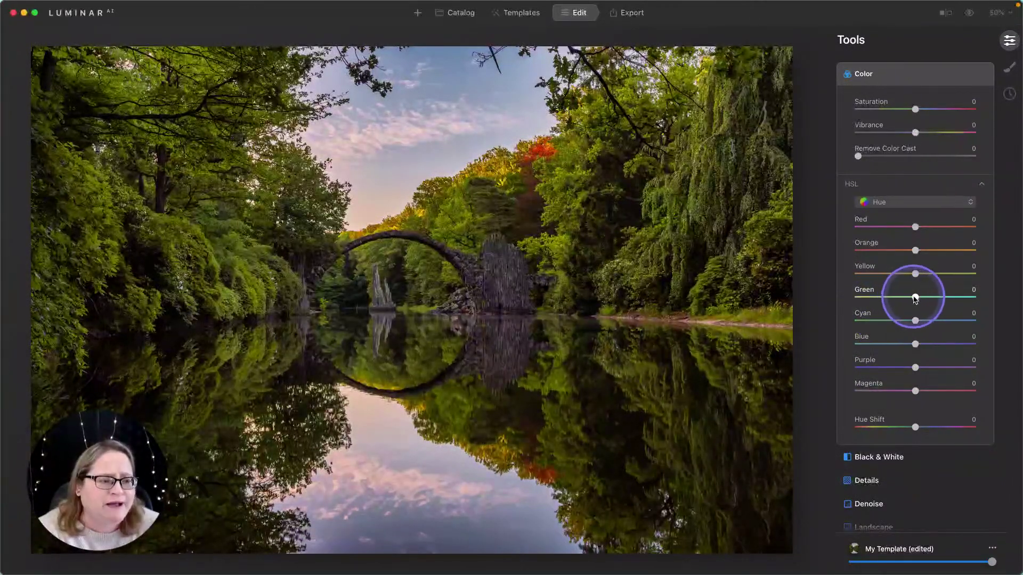
left_click(914, 299)
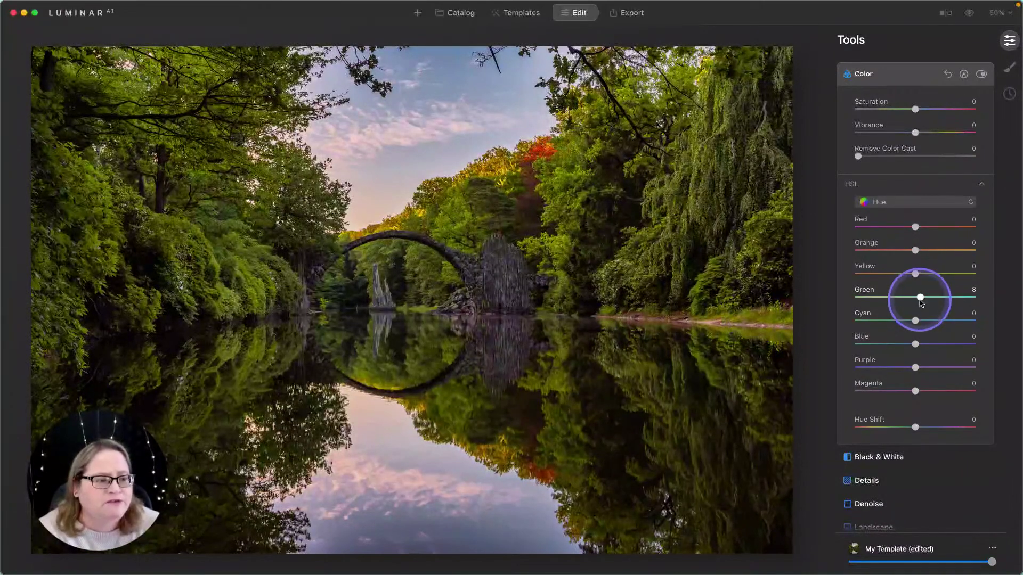
left_click_drag(921, 299, 921, 299)
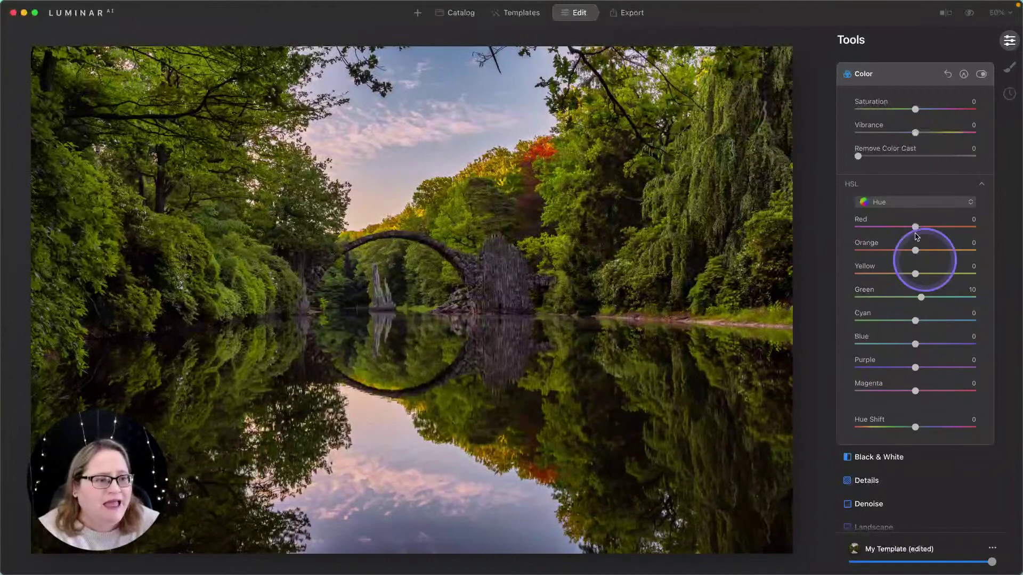
Switch HSL to Saturation and set Green to -25, comparing against the original photo
left_click(913, 203)
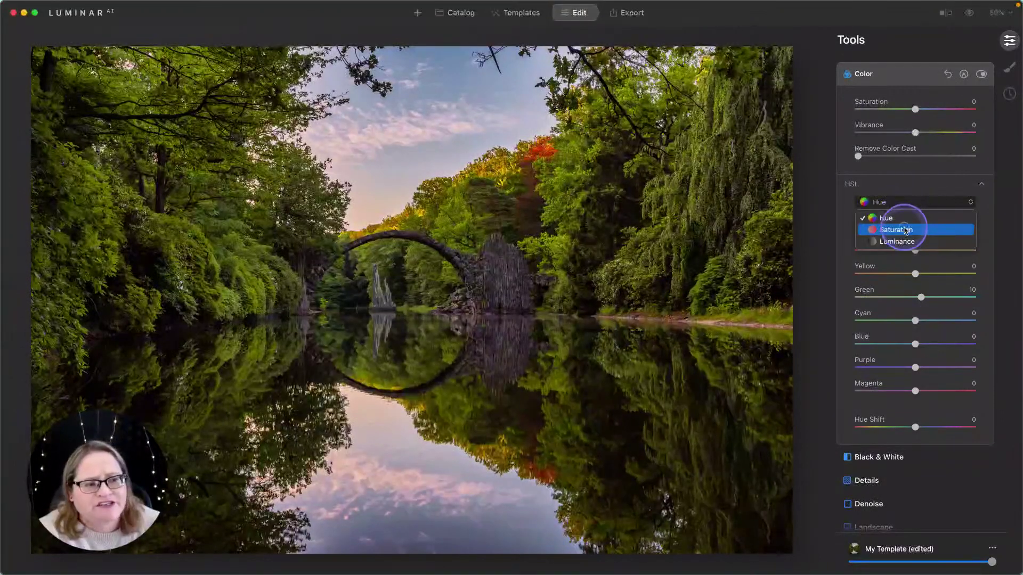
left_click(903, 203)
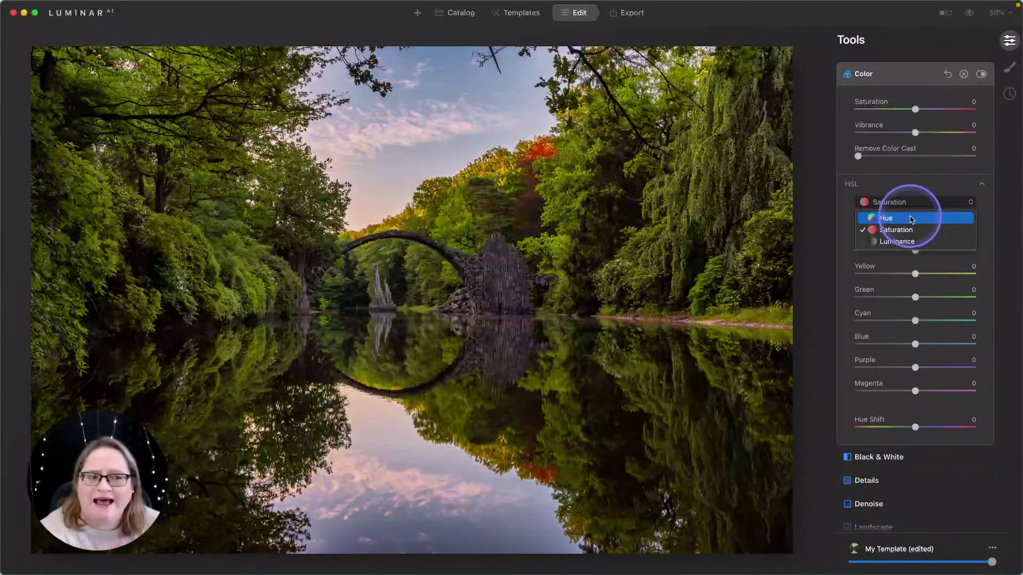
left_click(899, 229)
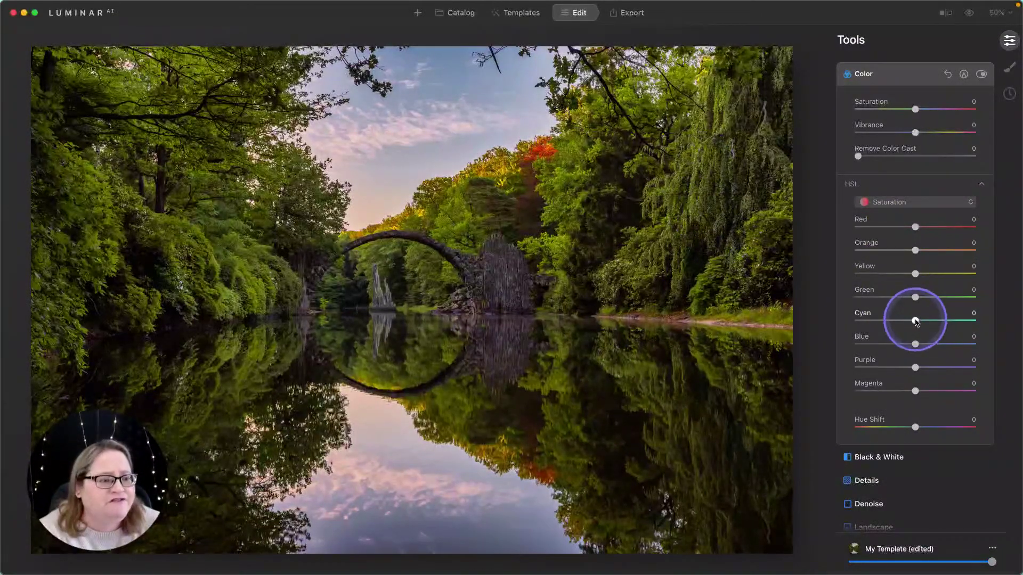
left_click_drag(915, 301, 853, 304)
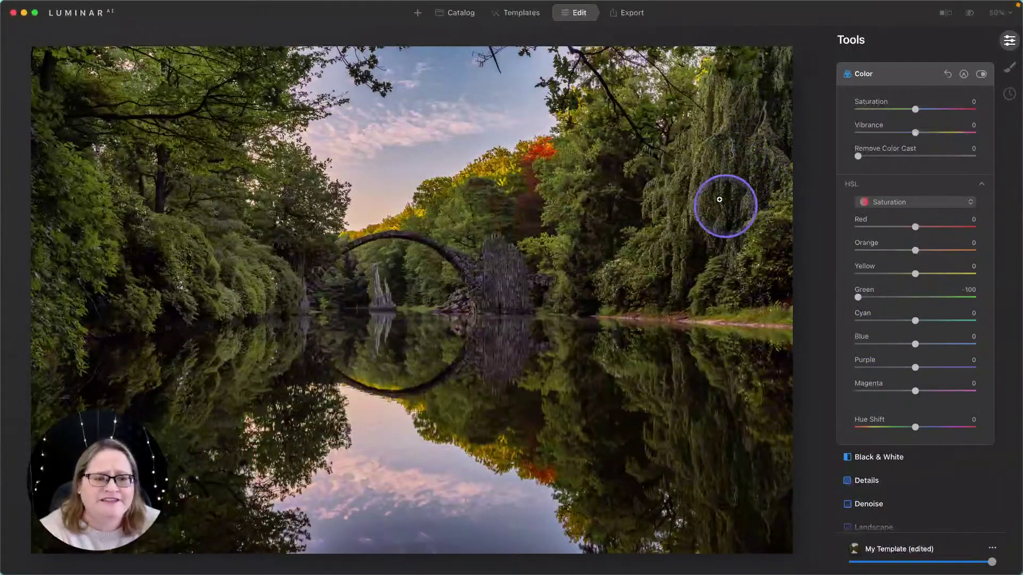
key("backslash")
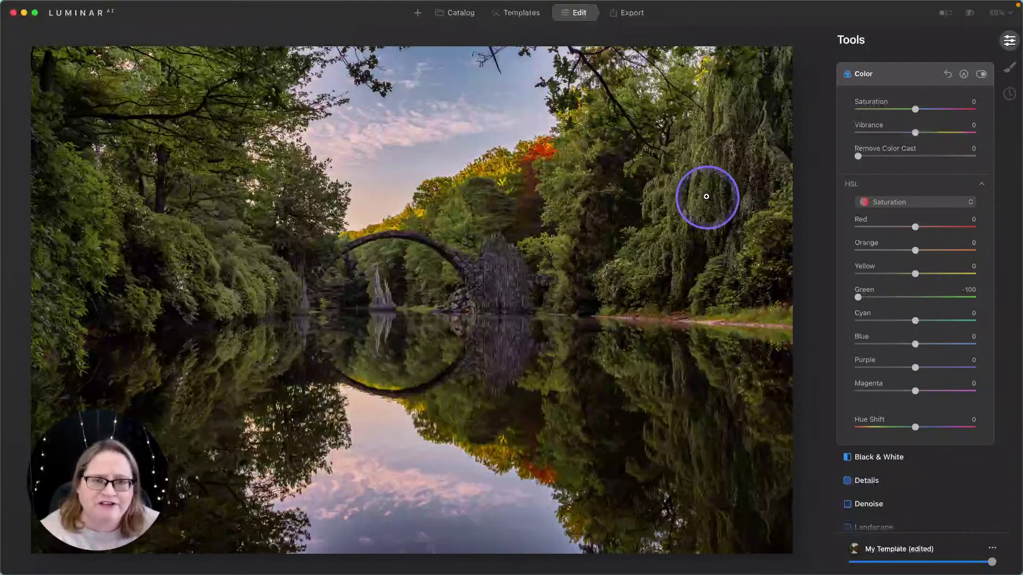
key("backslash")
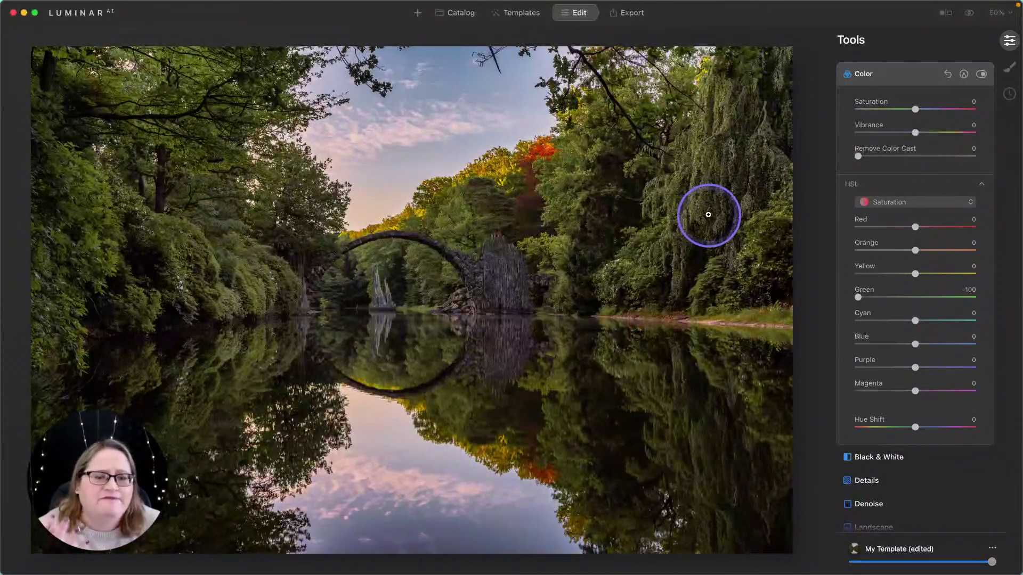
key("backslash")
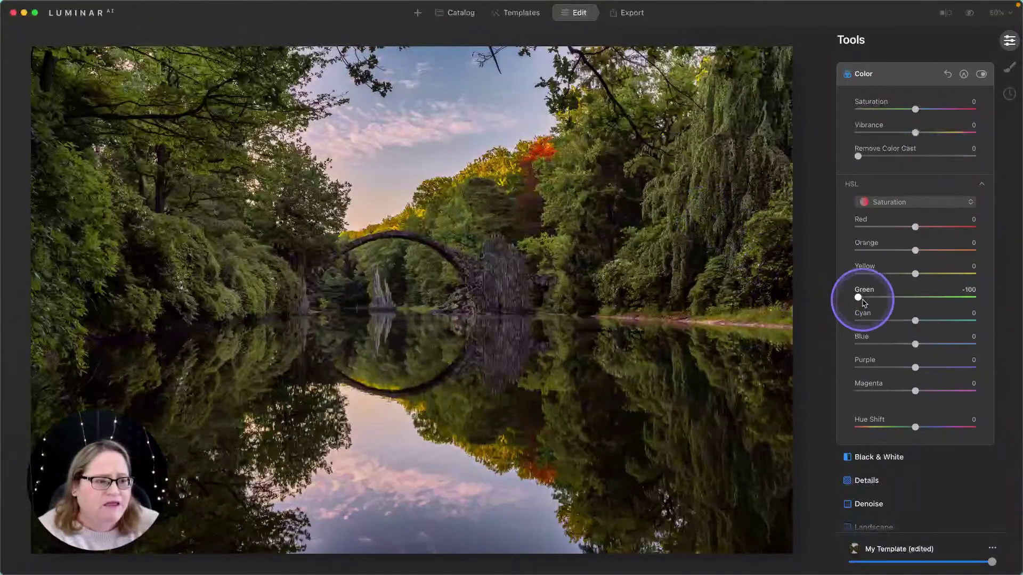
left_click_drag(858, 299, 906, 300)
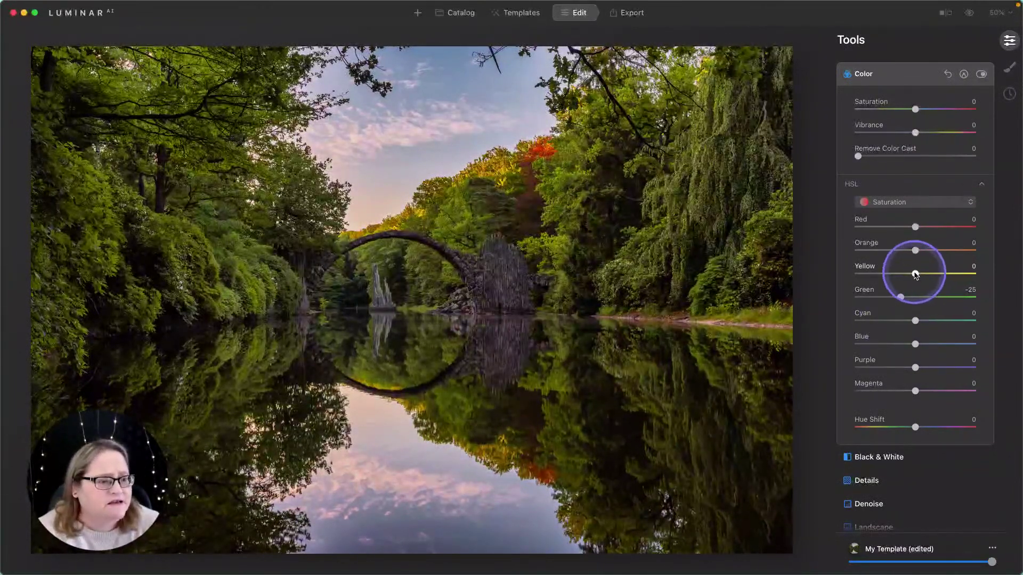
Lower Yellow saturation to -21 and compare with the Color tool toggled off and on
left_click_drag(914, 273, 891, 276)
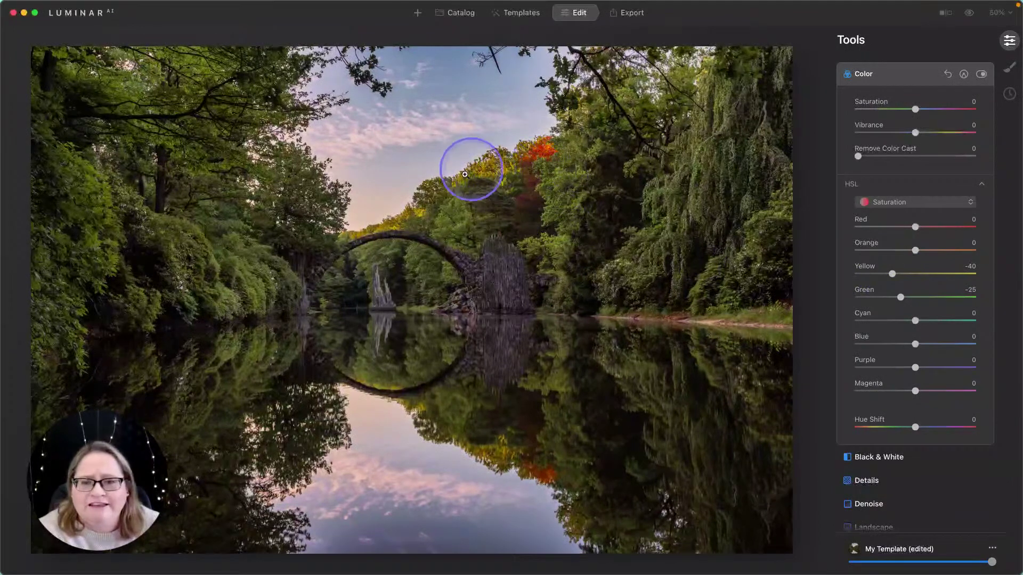
left_click_drag(893, 274, 901, 276)
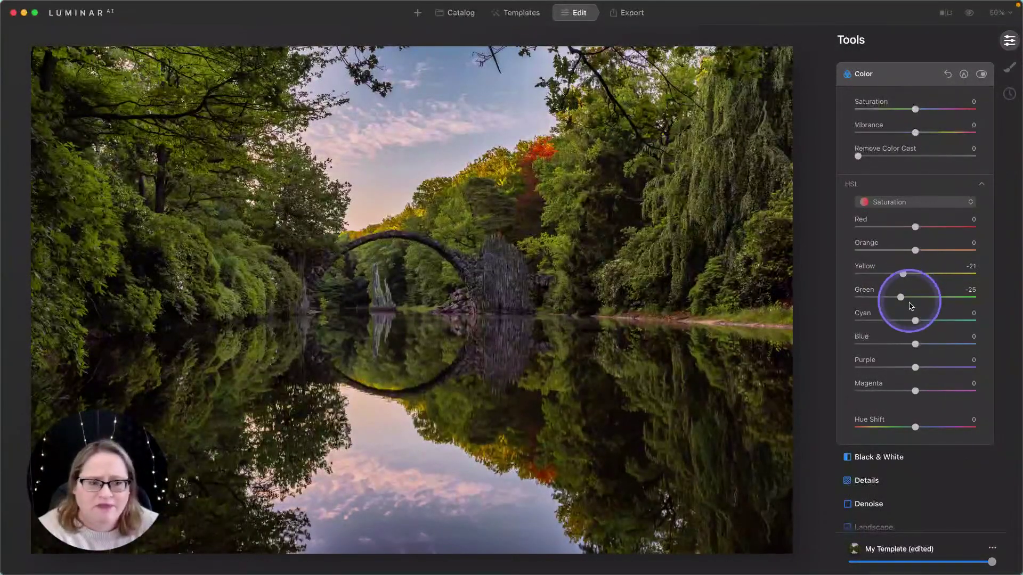
left_click(982, 75)
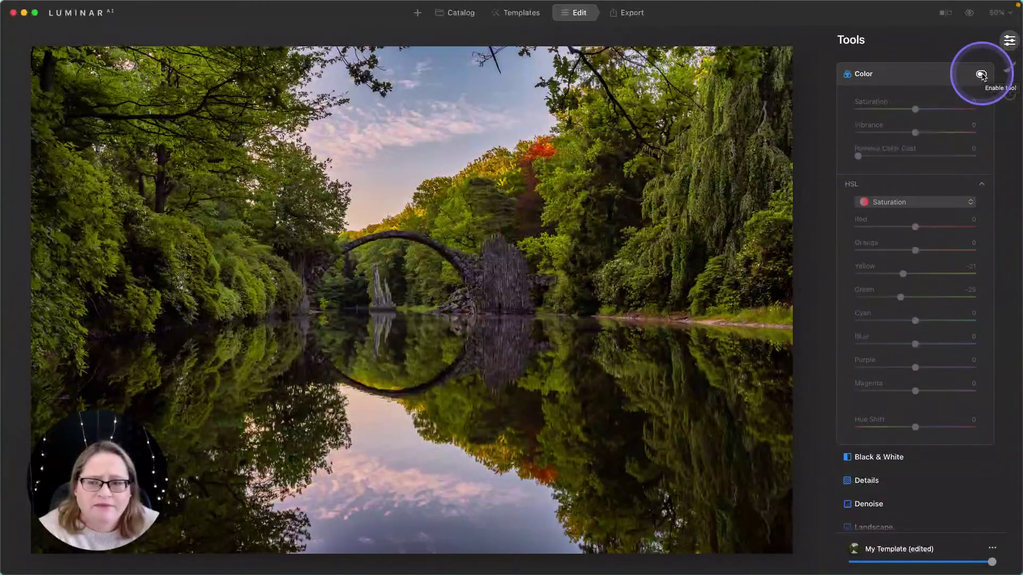
left_click(982, 75)
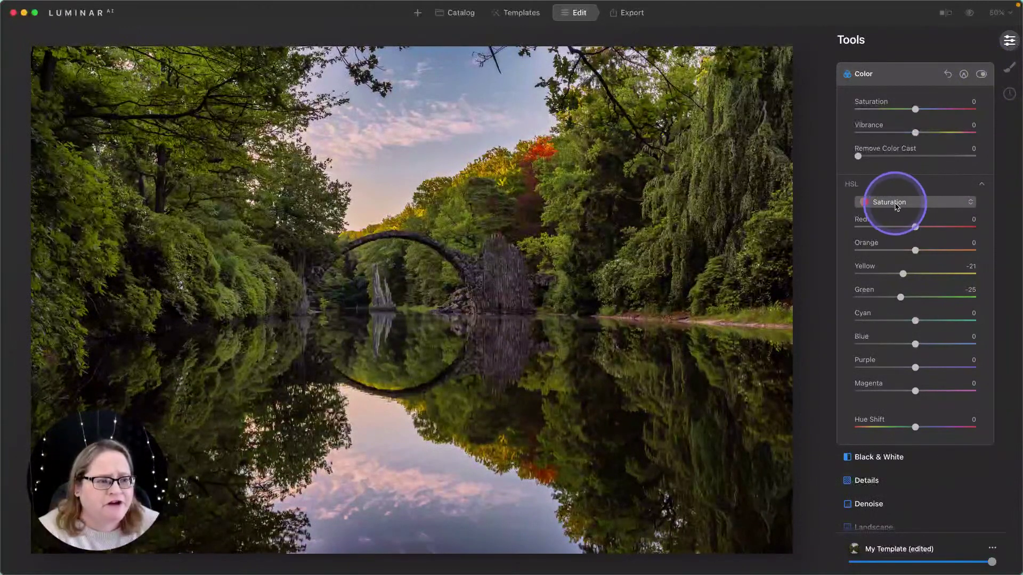
Switch HSL to Luminance and darken Green to -26 and Yellow to -4
left_click(897, 203)
left_click(889, 240)
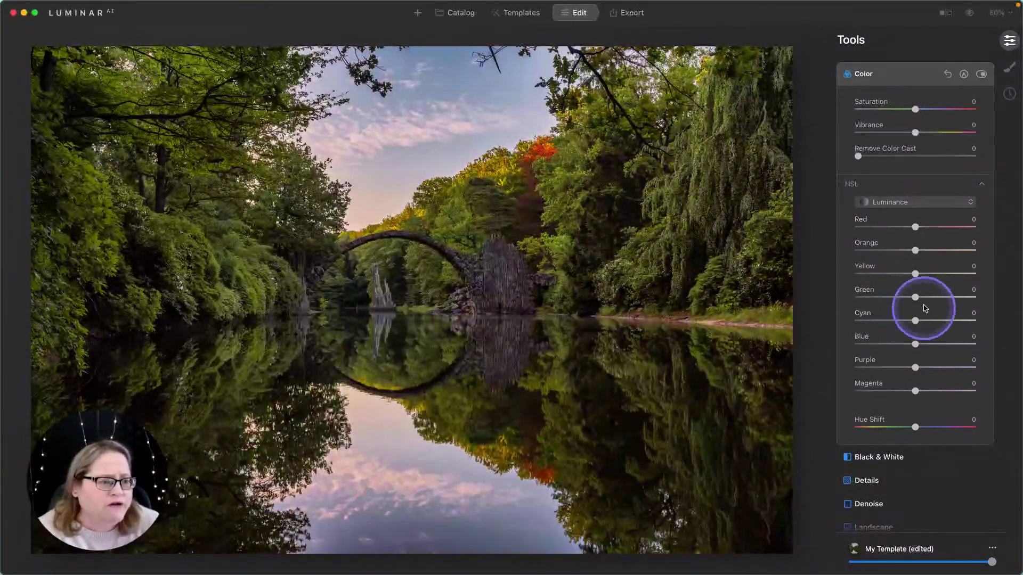
left_click_drag(914, 297, 899, 303)
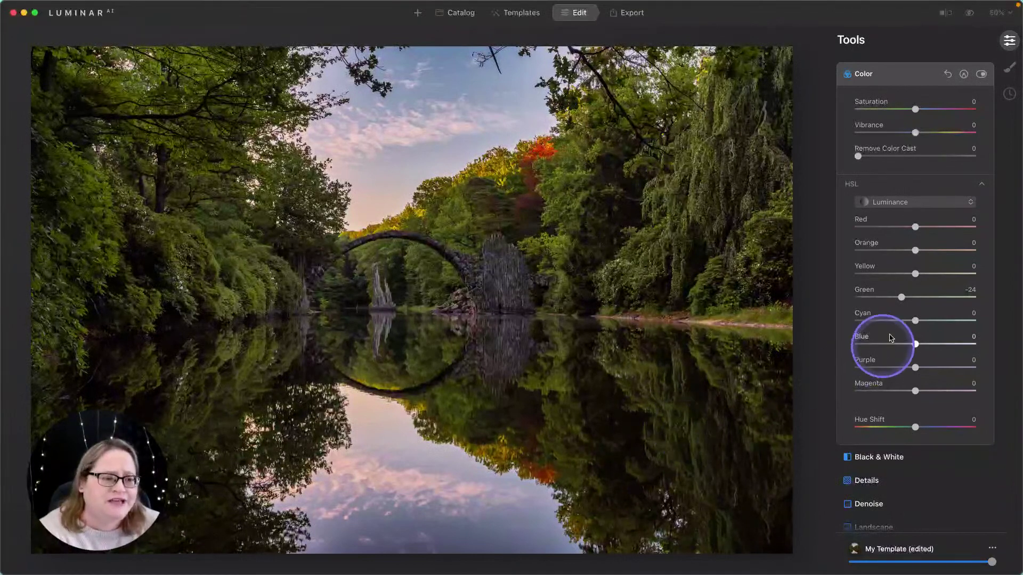
mouse_move(901, 296)
left_mouse_down()
mouse_move(882, 299)
mouse_move(904, 303)
left_mouse_up()
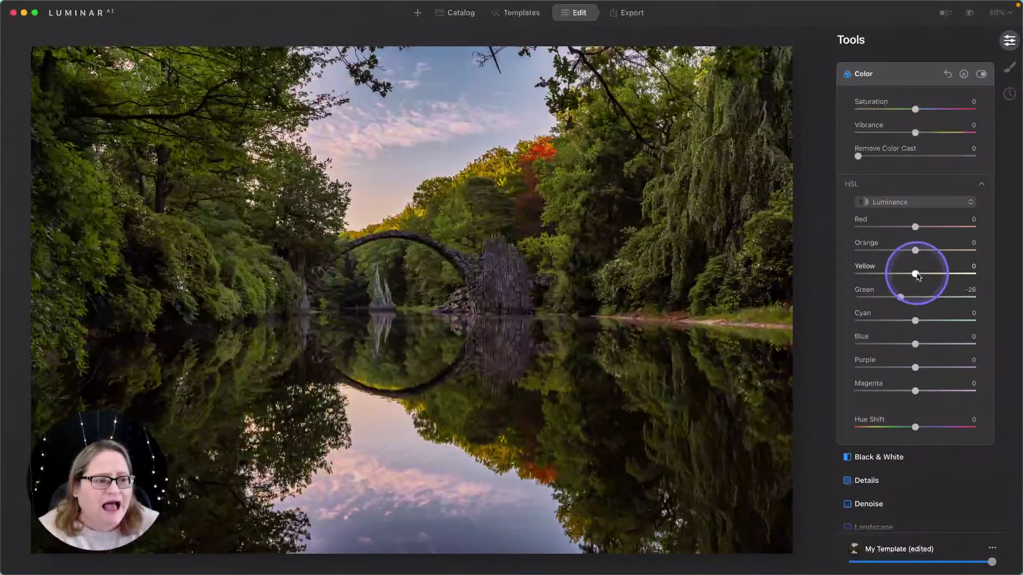
left_click_drag(917, 276, 914, 276)
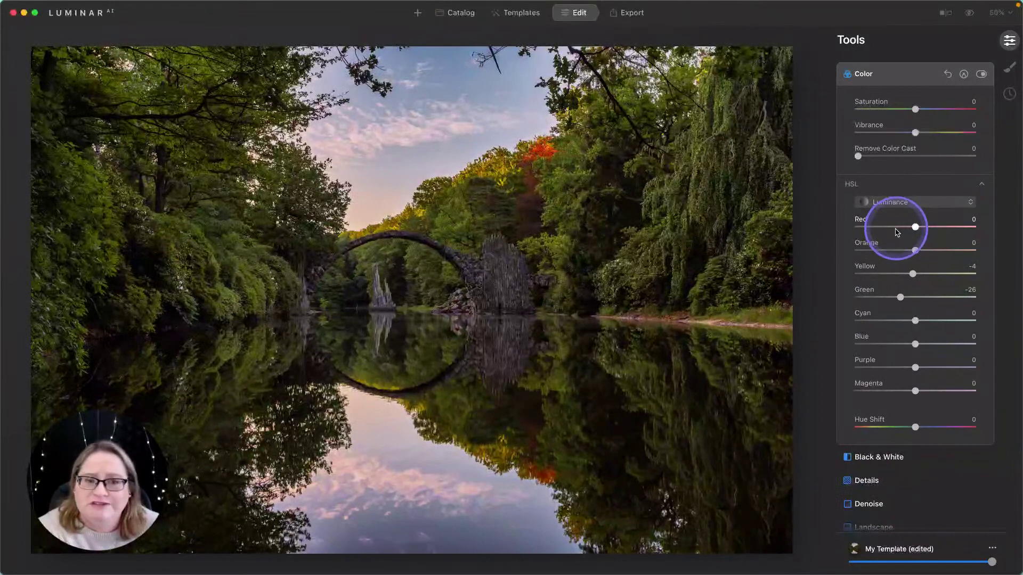
Return HSL to Hue mode and shift Red to 14 and Yellow to -13
left_click(908, 203)
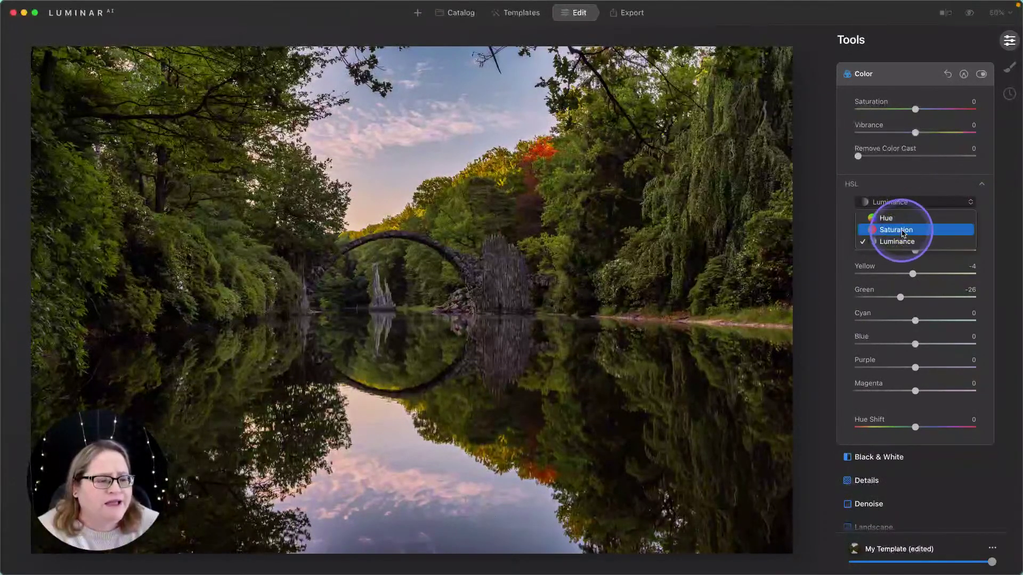
left_click(903, 229)
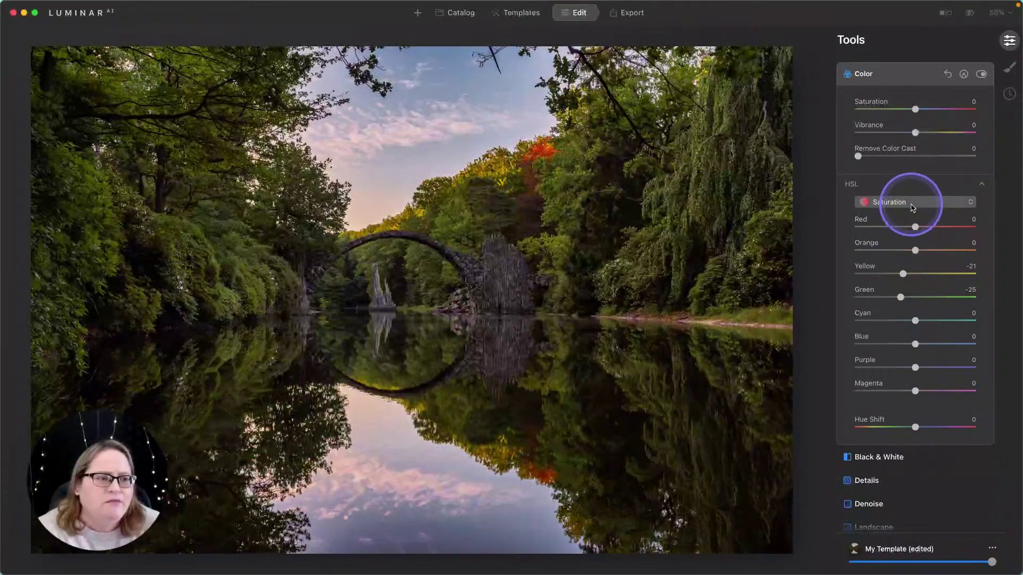
left_click(907, 206)
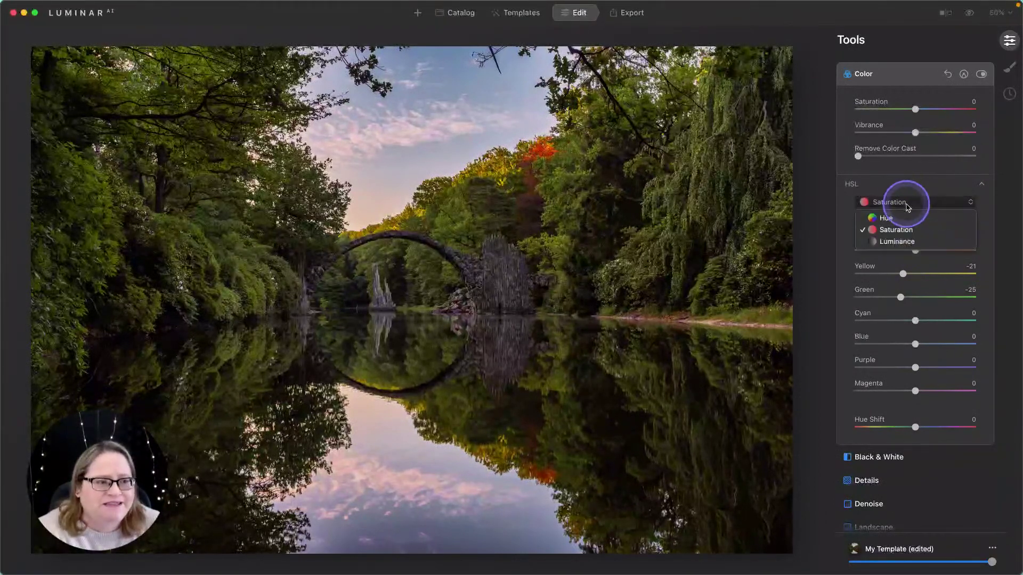
left_click(895, 222)
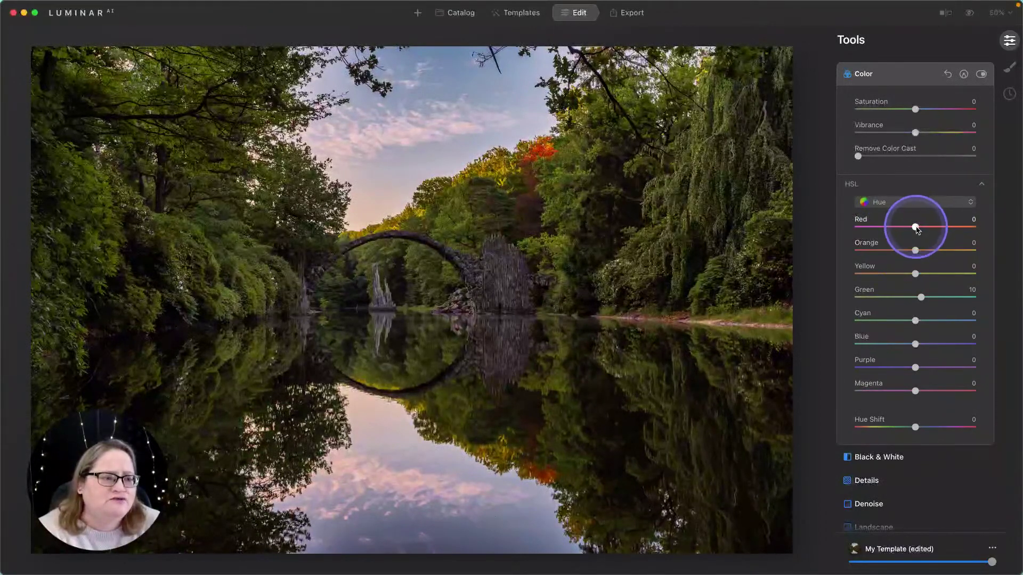
left_click_drag(915, 228, 918, 229)
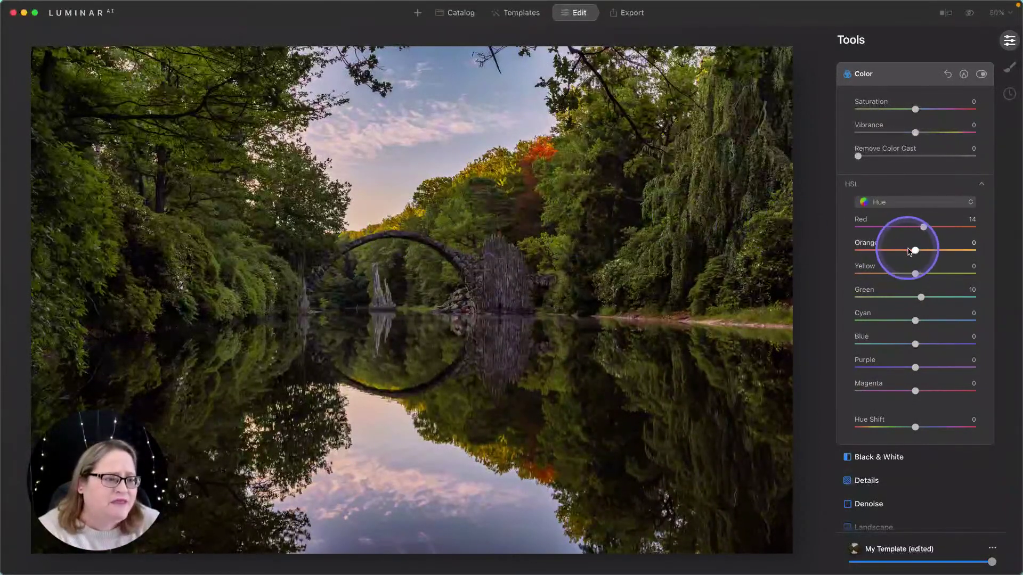
left_click_drag(914, 273, 908, 275)
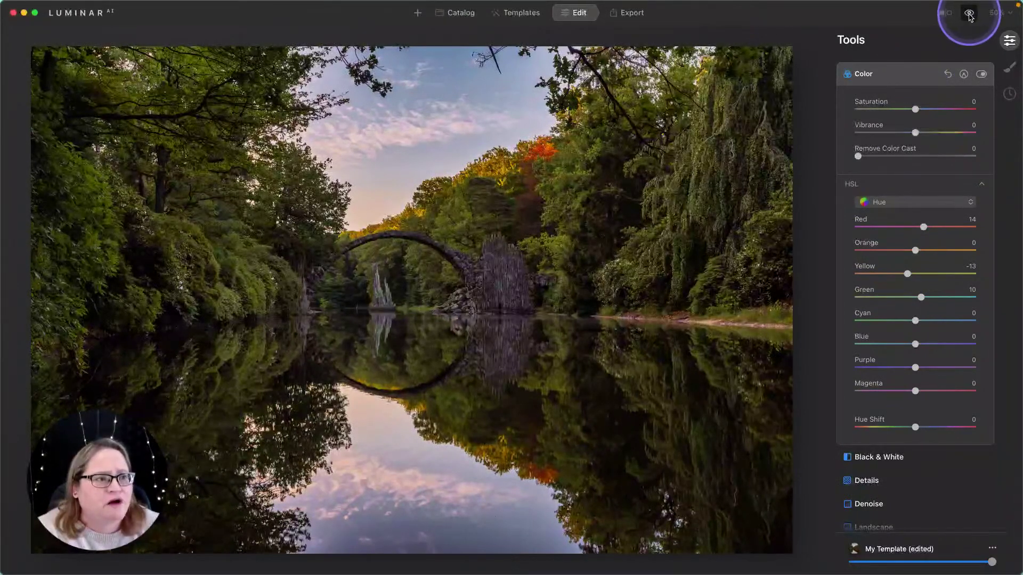
Compare the original with the edit, then lower the My Template amount slightly
left_click(969, 14)
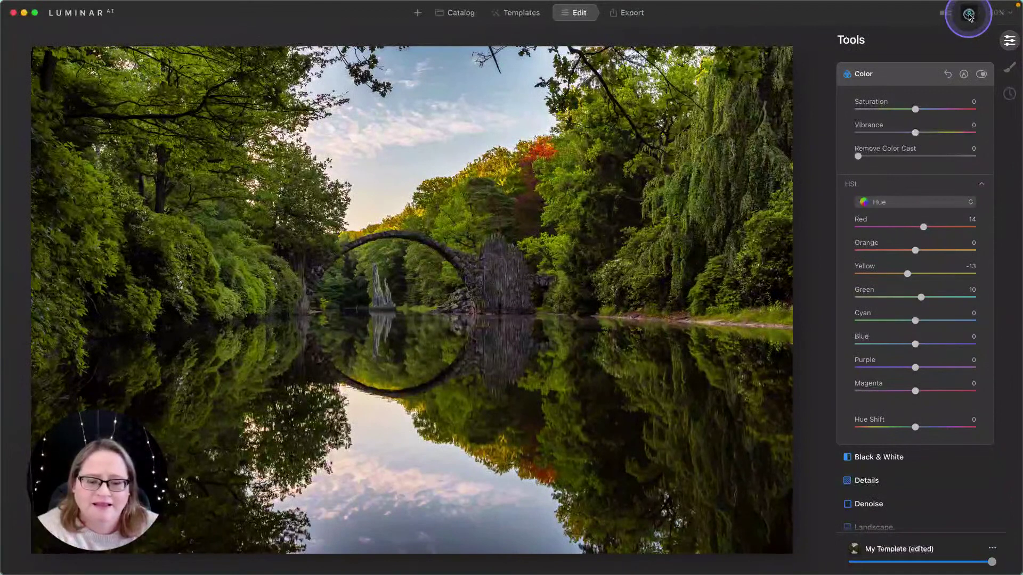
left_click(969, 14)
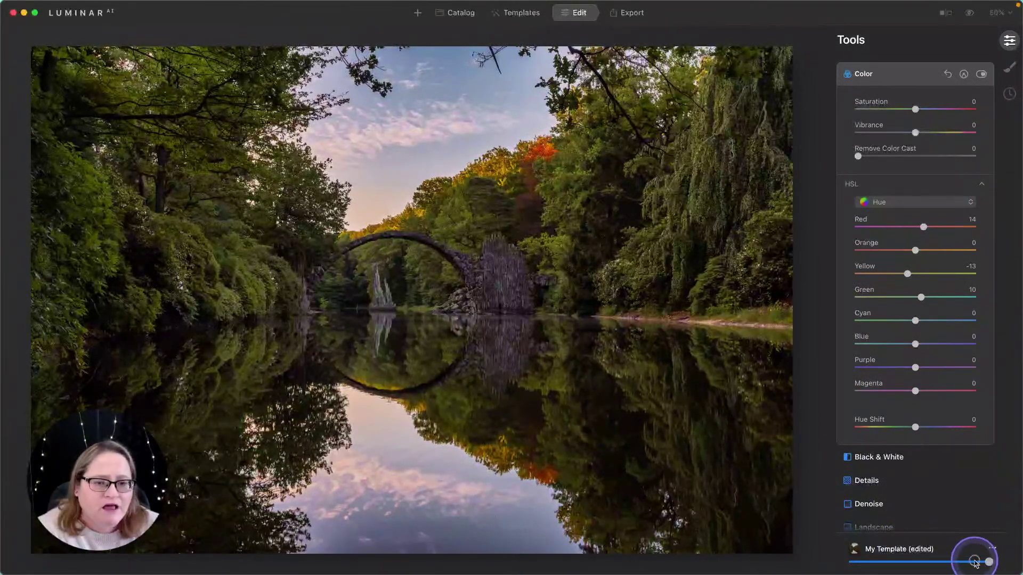
left_click_drag(974, 563, 958, 563)
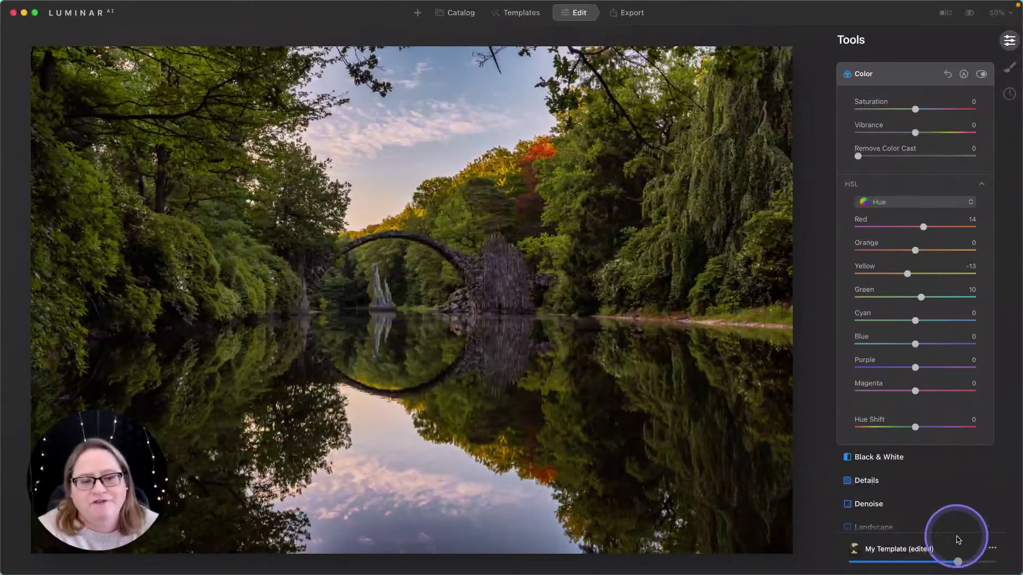